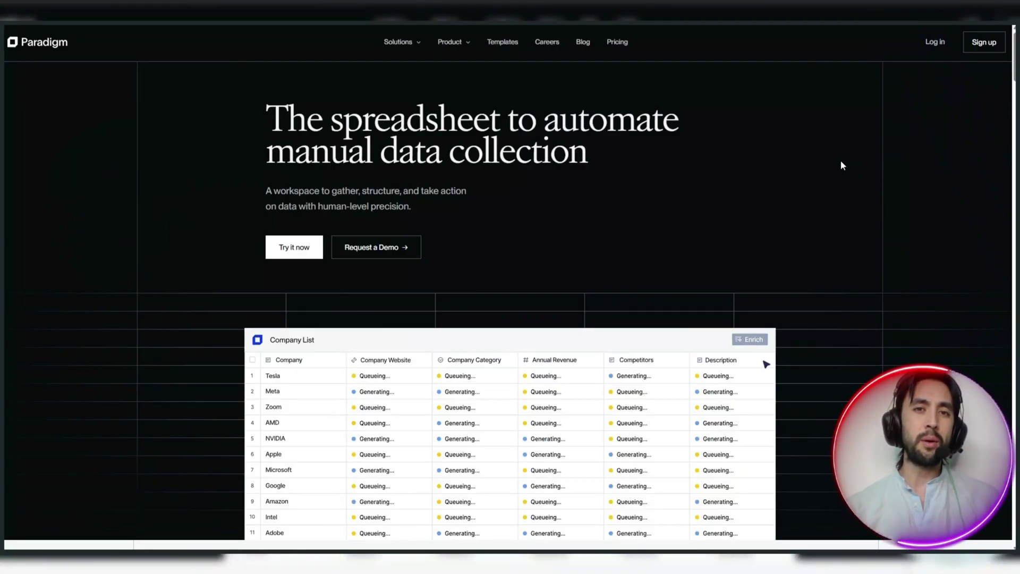
scroll(841, 165, "down", 2)
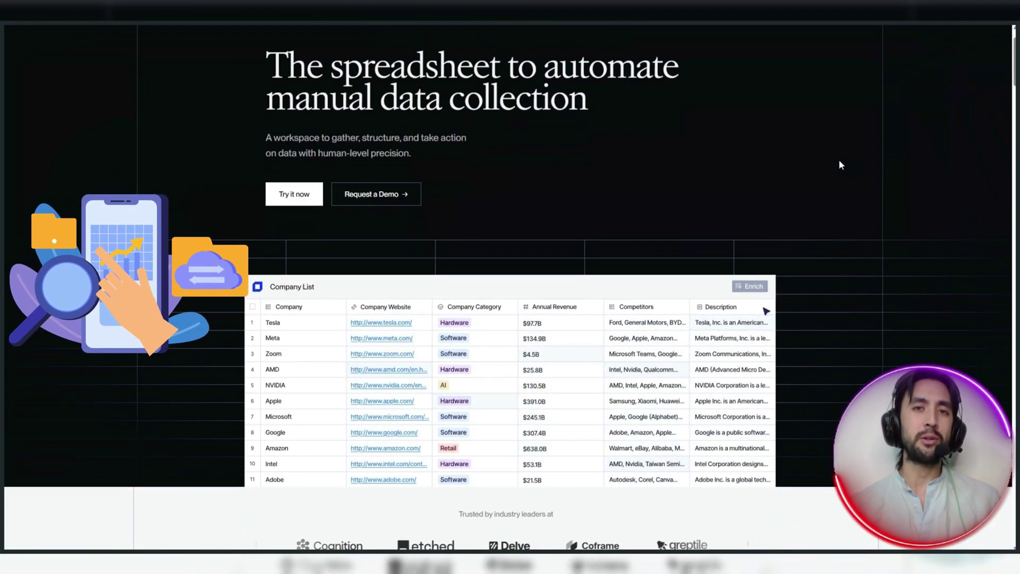
scroll(839, 159, "down", 2)
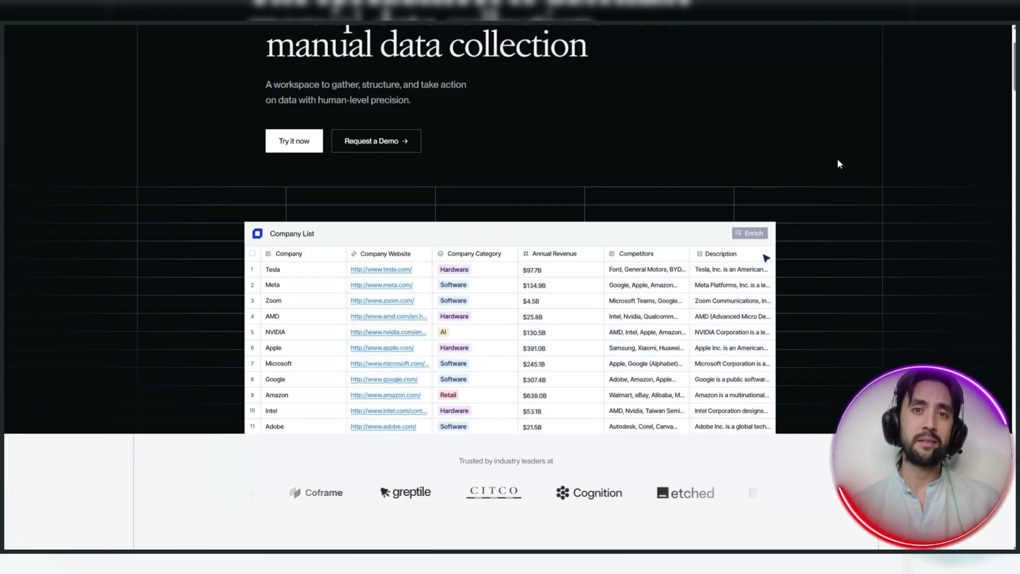
scroll(838, 163, "down", 2)
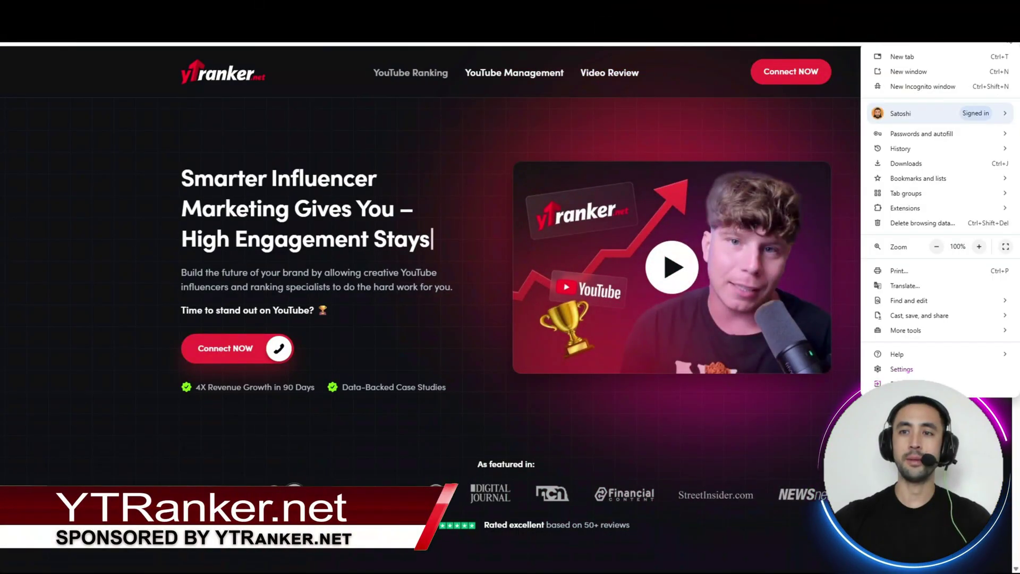
Step: Load youtube.com in a new Incognito window and change its Location to another country
left_click(927, 87)
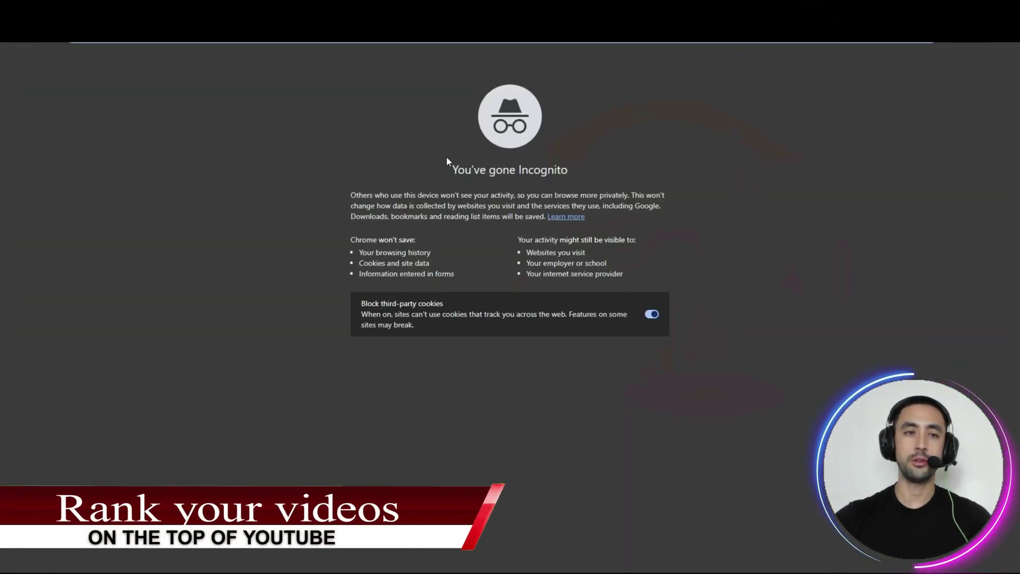
type("youtube")
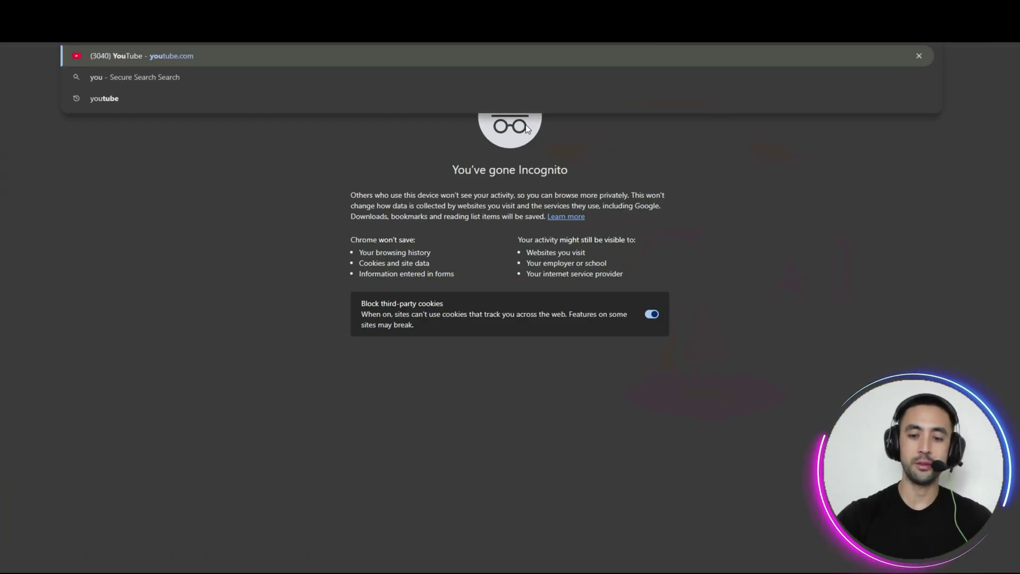
key("Return")
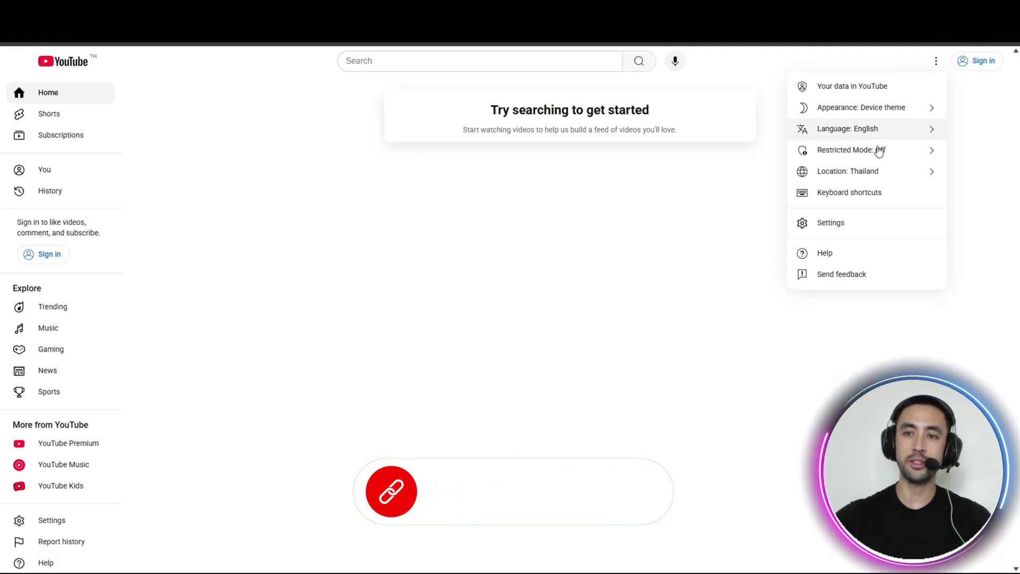
left_click(883, 171)
scroll(858, 275, "down", 3)
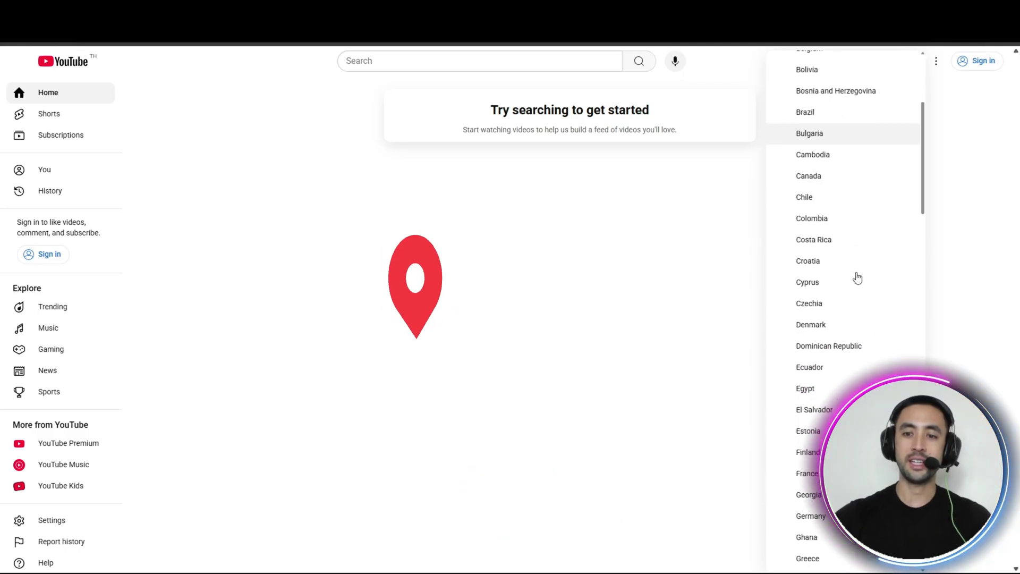
scroll(852, 275, "down", 3)
scroll(852, 275, "down", 2)
scroll(851, 275, "down", 2)
scroll(851, 275, "down", 1)
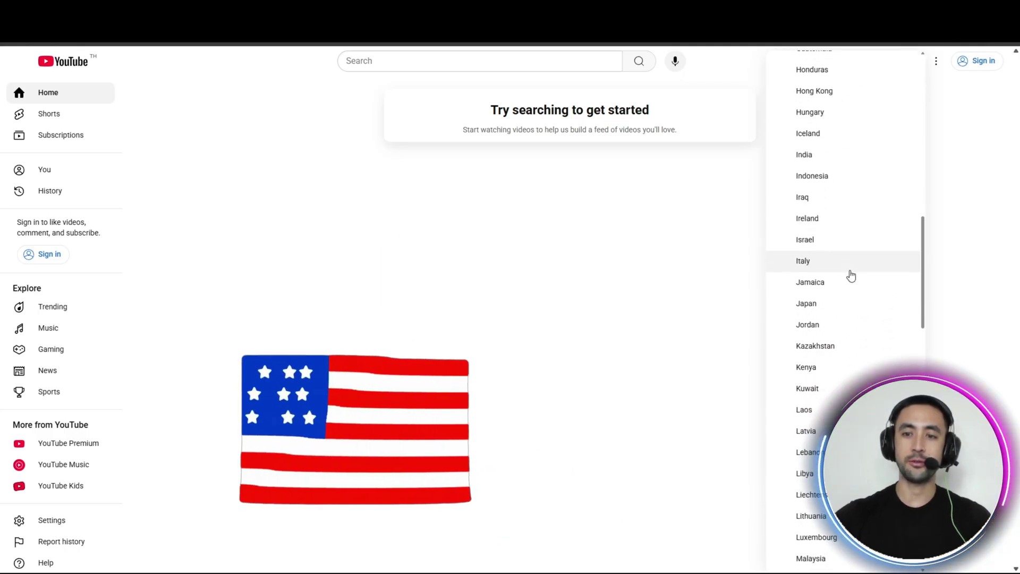
left_click(853, 273)
Step: Search YouTube for 'botsol', then replace the query with 'leads sniper'
left_click(551, 61)
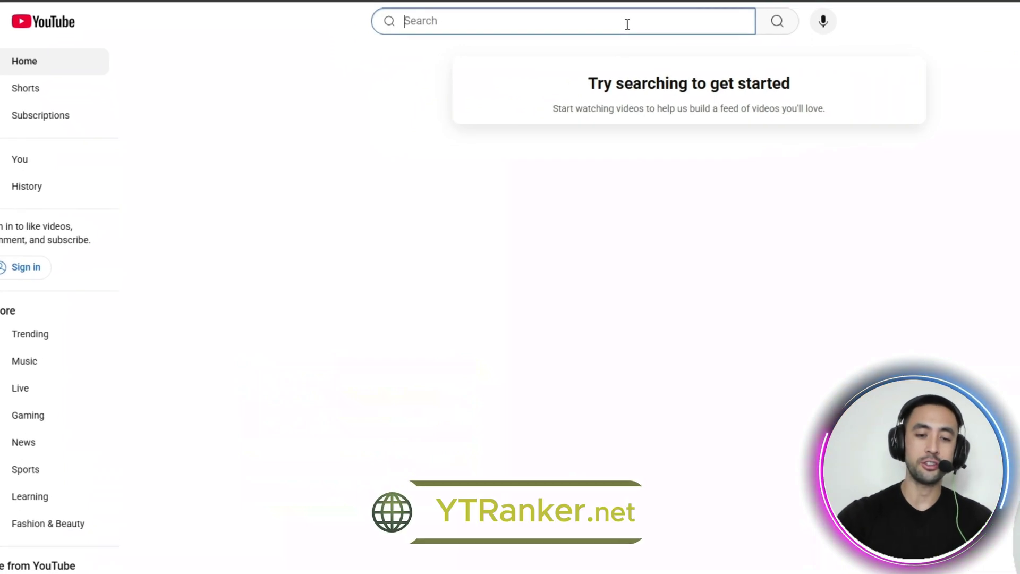
type("botso")
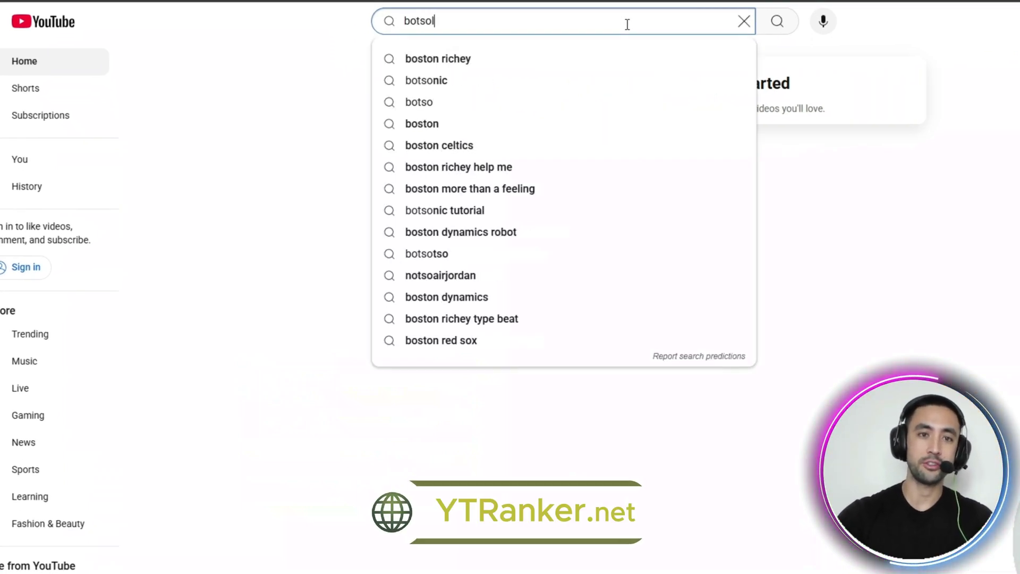
key("Return")
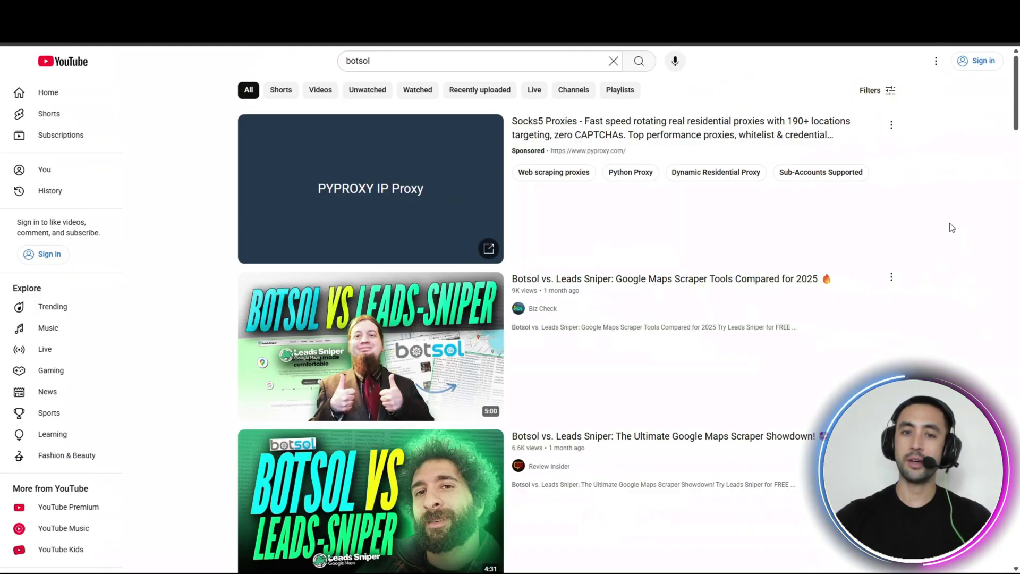
scroll(981, 277, "down", 1)
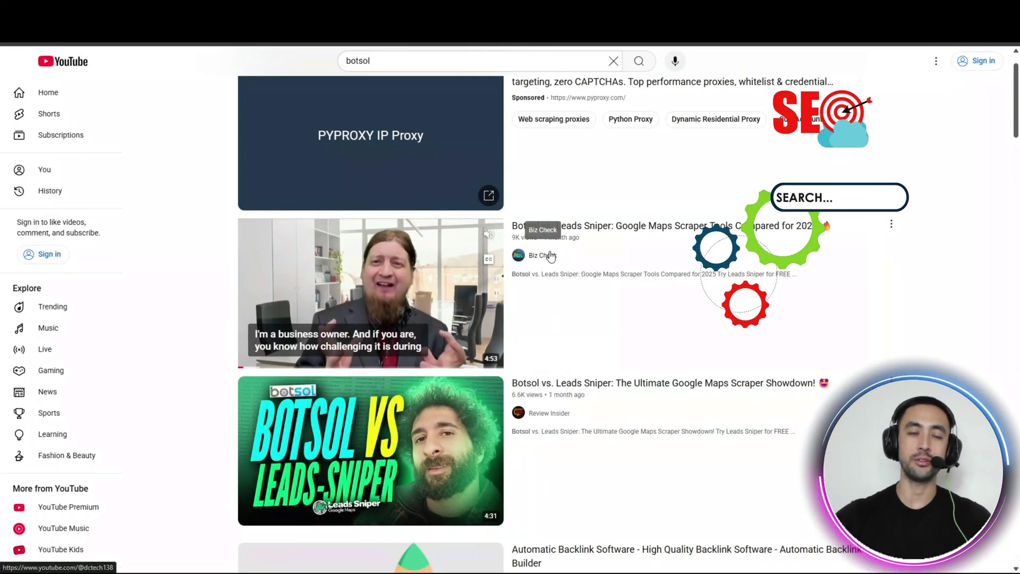
left_click(474, 62)
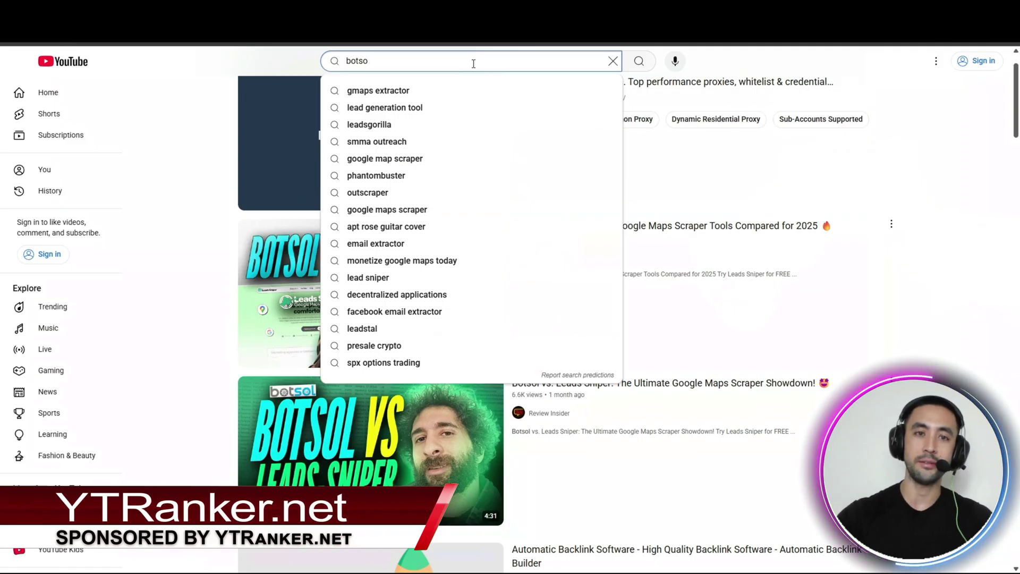
key("BackSpace")
type("lead")
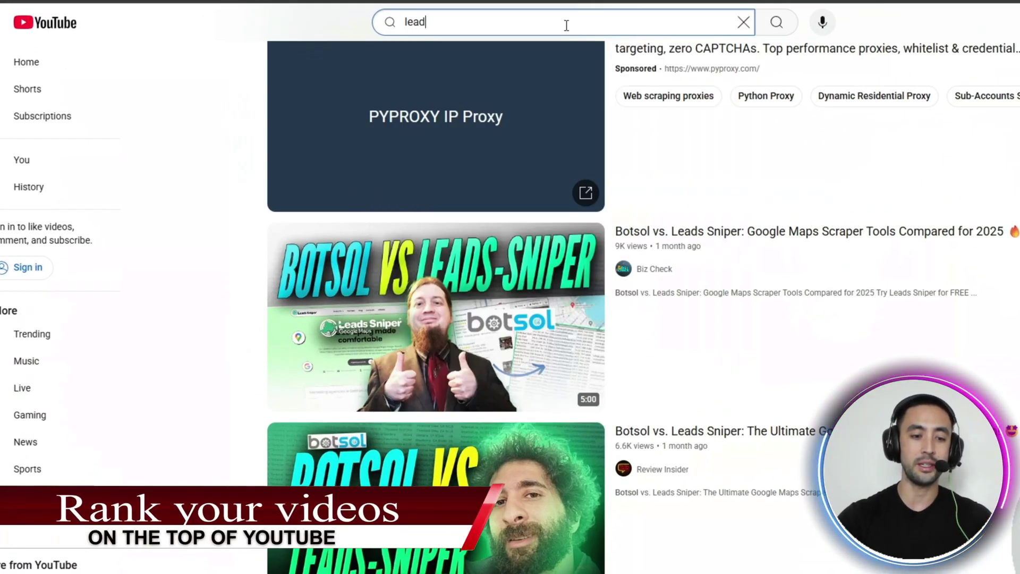
type("s sniper")
key("Return")
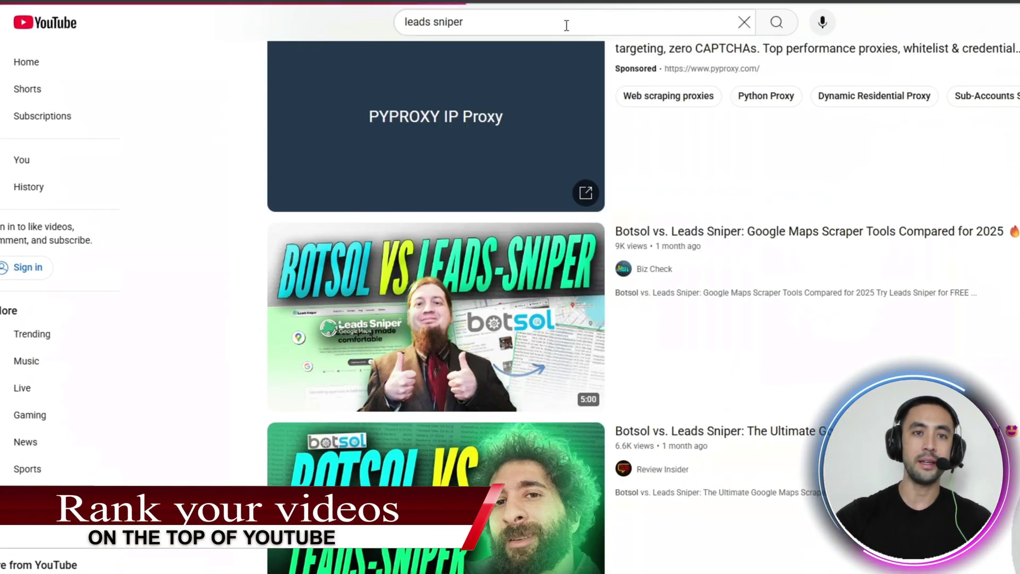
scroll(492, 247, "down", 2)
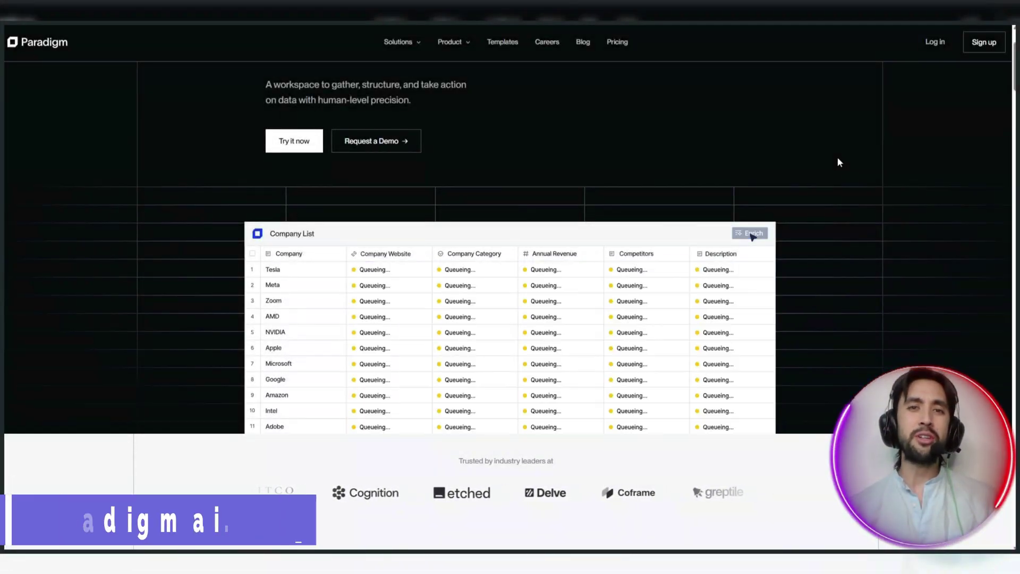
scroll(838, 162, "down", 2)
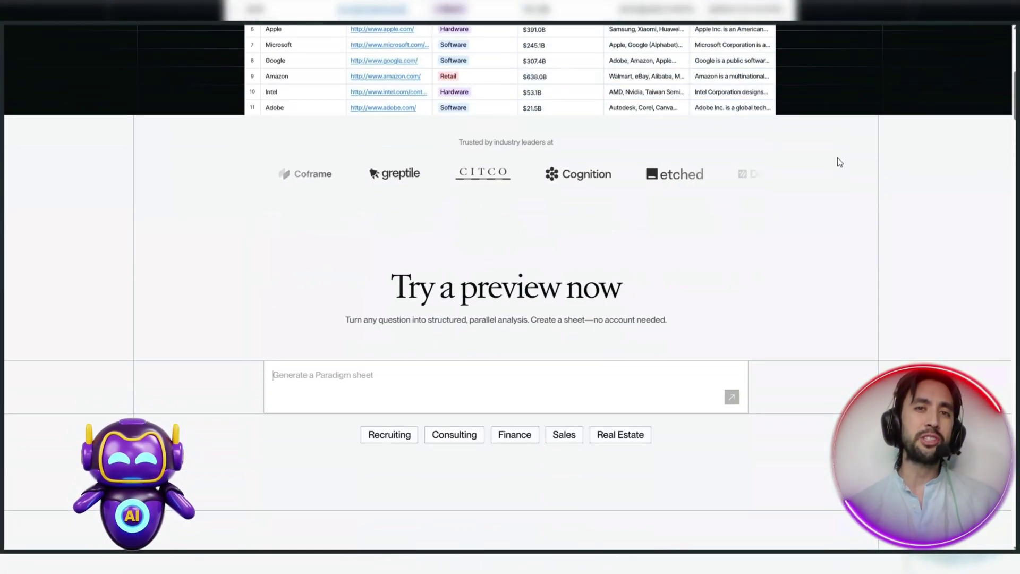
scroll(838, 162, "down", 2)
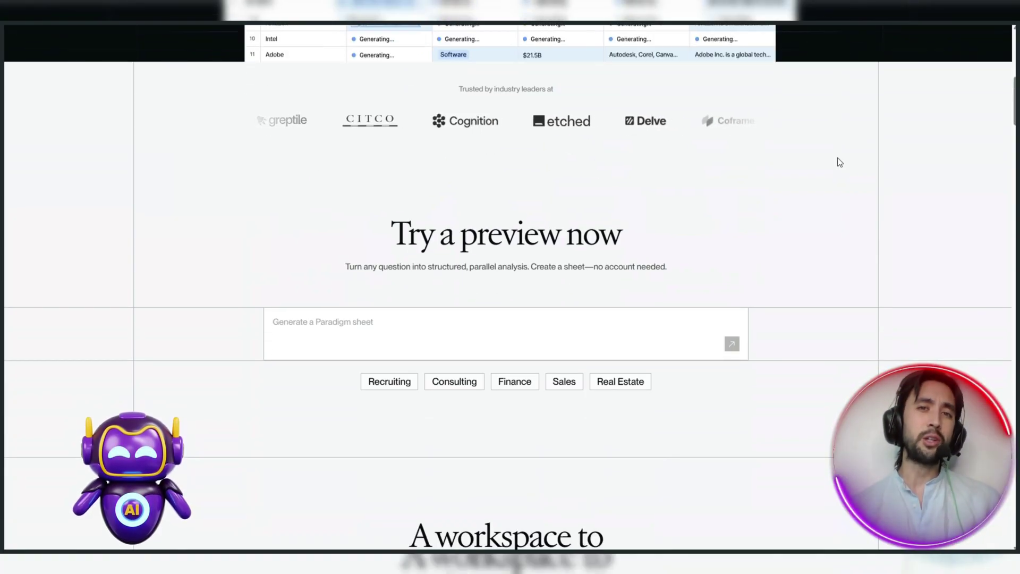
scroll(837, 162, "down", 2)
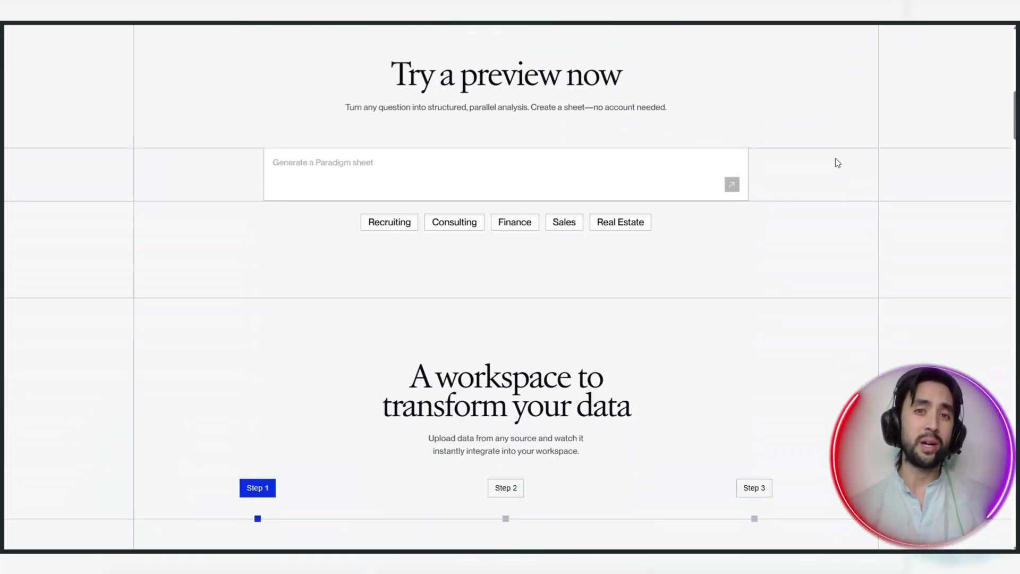
scroll(838, 162, "down", 1)
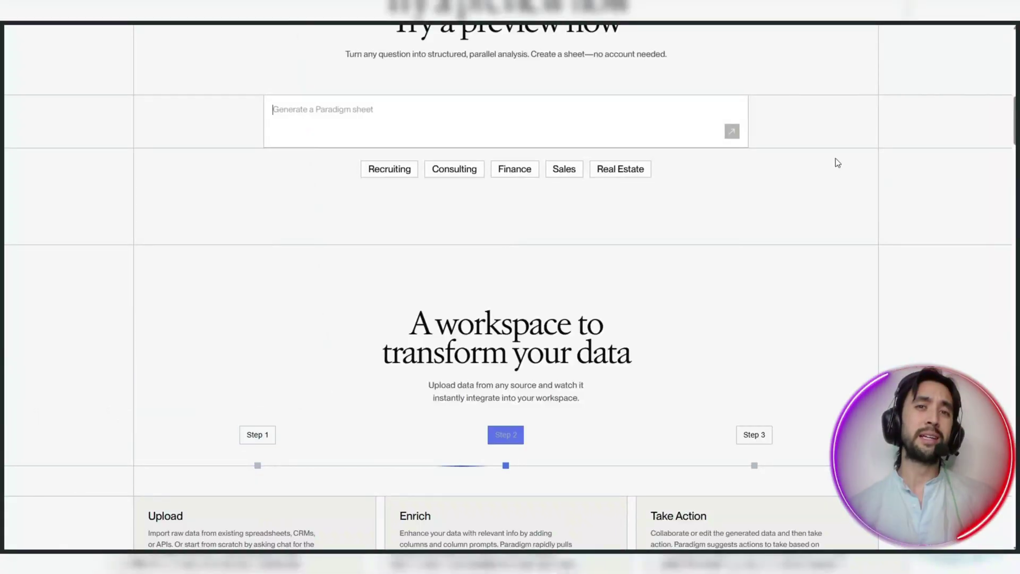
scroll(838, 161, "down", 1)
scroll(838, 162, "down", 1)
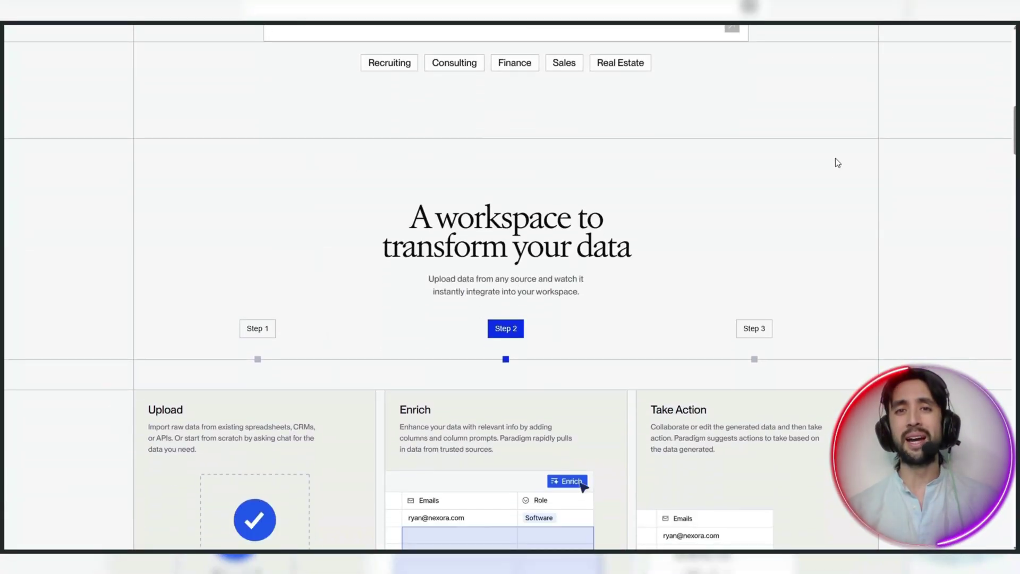
scroll(838, 163, "down", 1)
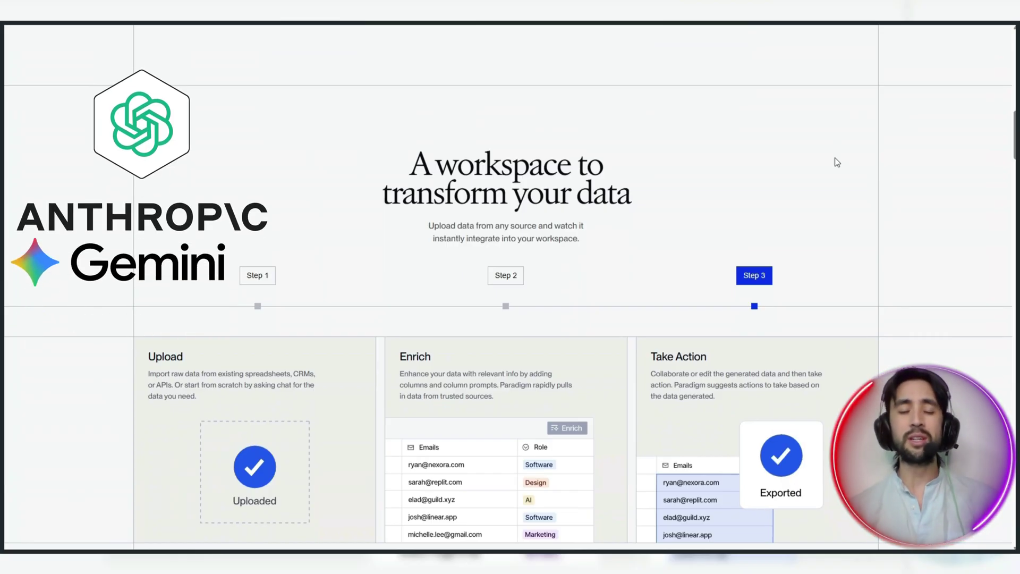
scroll(838, 162, "down", 1)
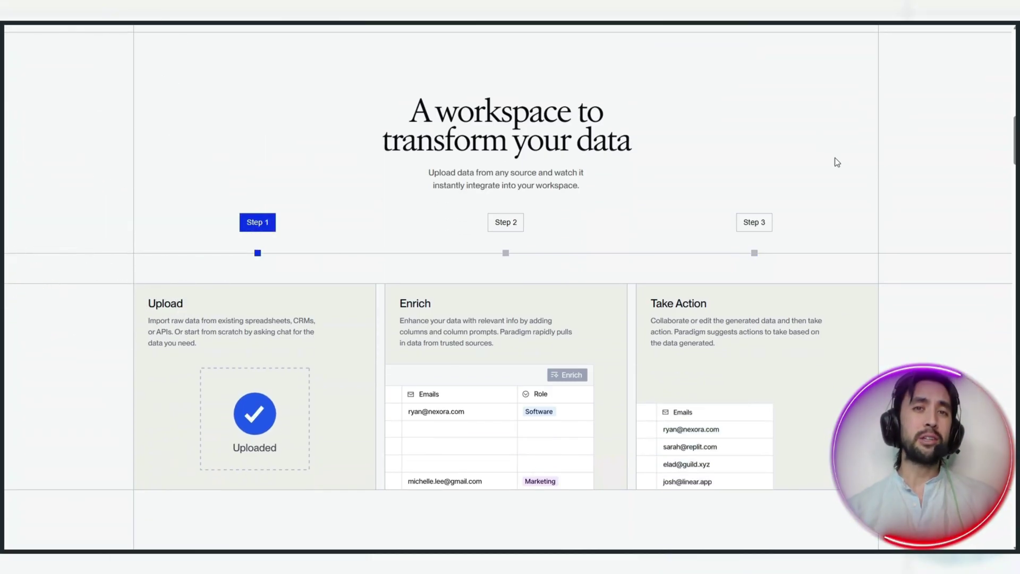
scroll(838, 162, "down", 1)
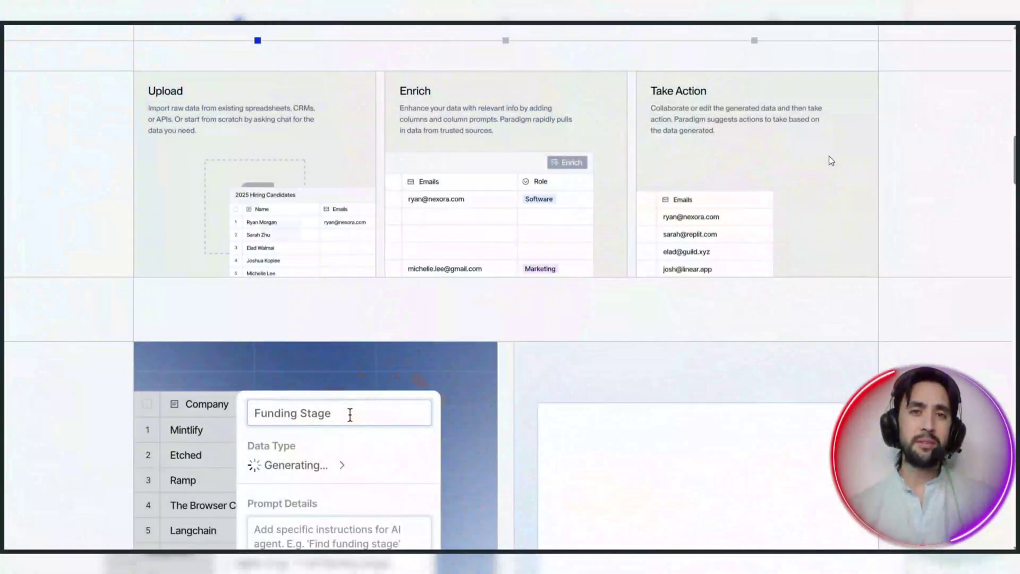
scroll(830, 161, "down", 1)
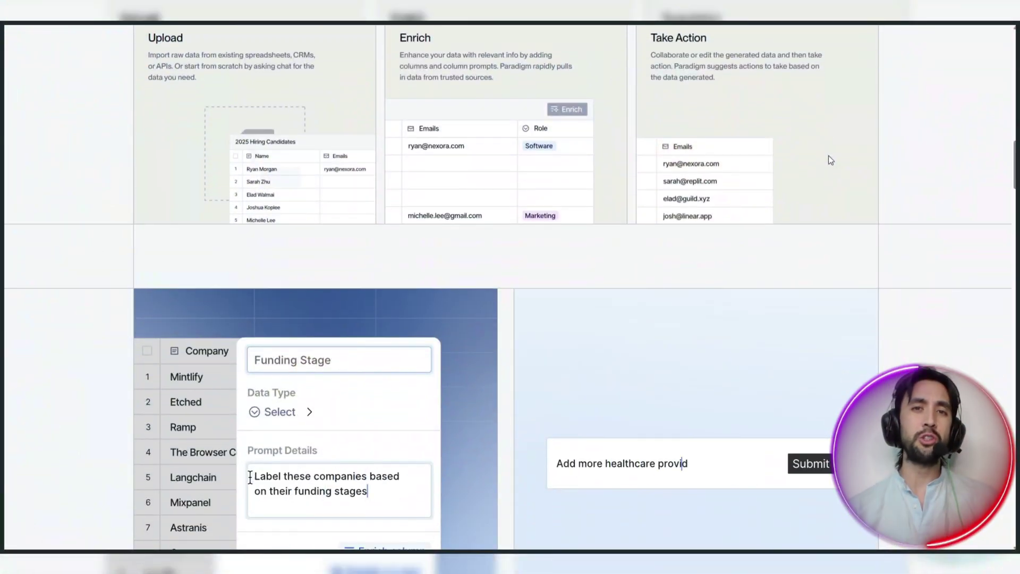
scroll(828, 155, "down", 1)
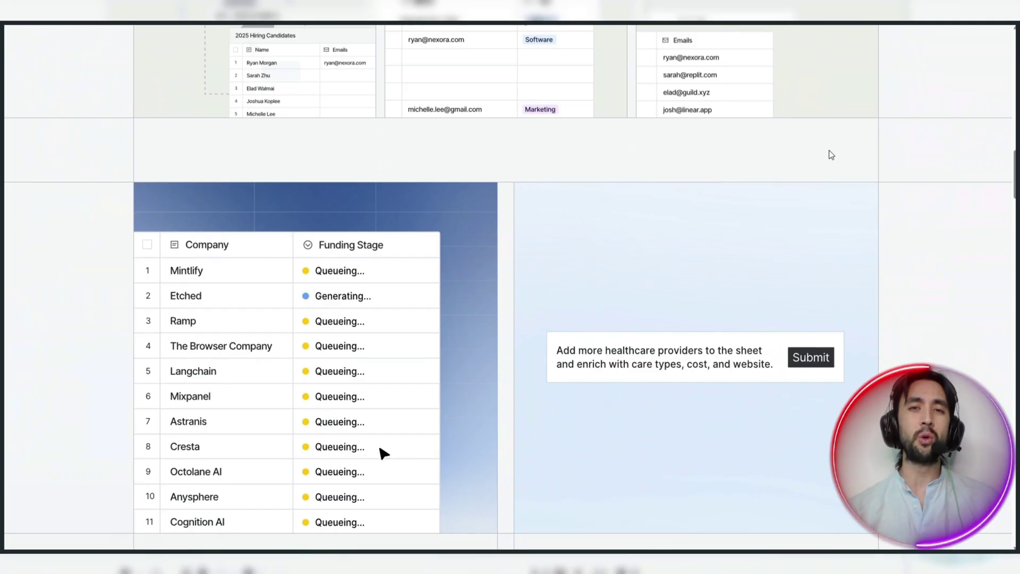
scroll(829, 152, "down", 1)
scroll(829, 150, "down", 1)
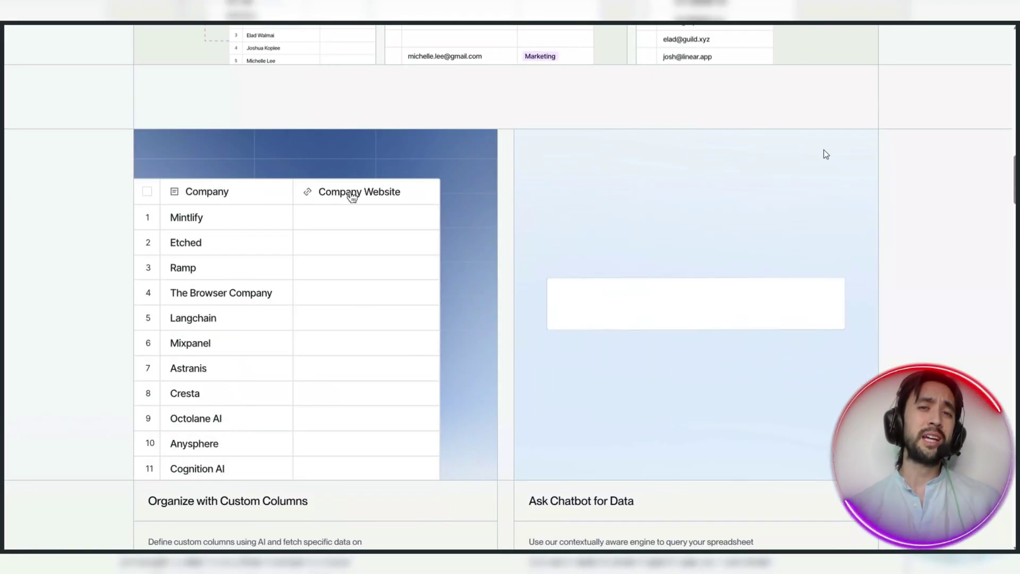
scroll(823, 149, "down", 1)
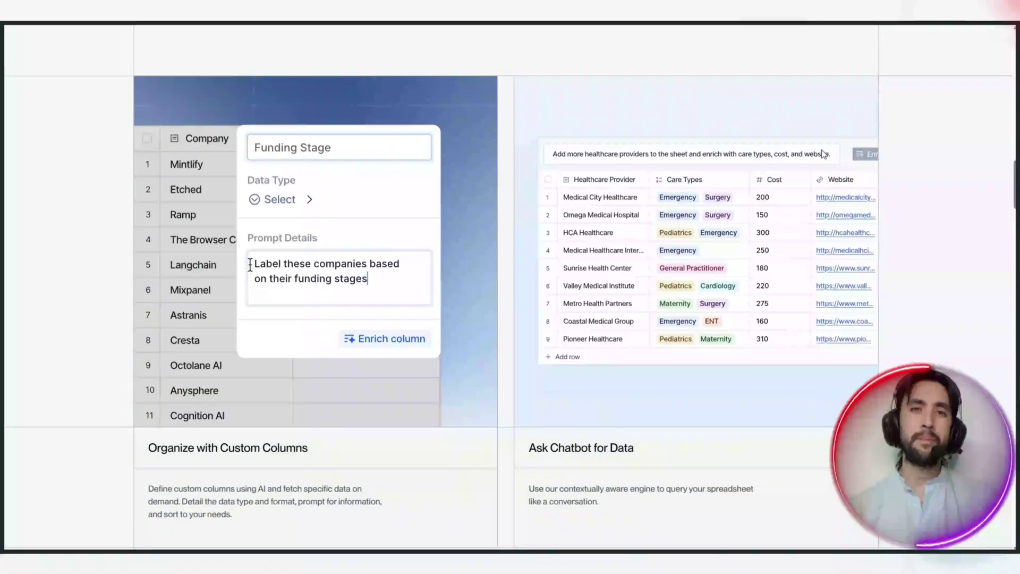
scroll(824, 155, "down", 1)
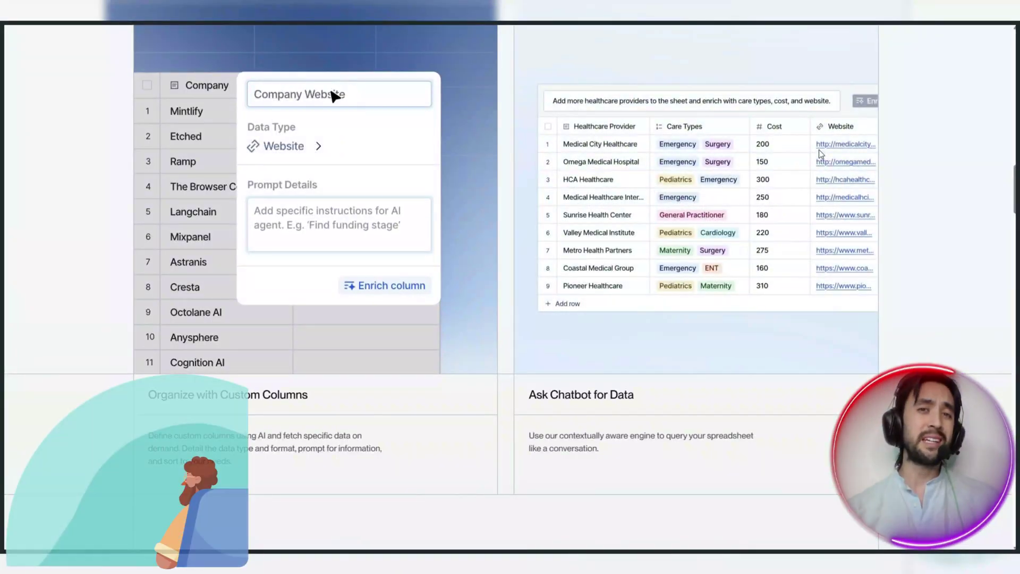
scroll(821, 154, "down", 1)
scroll(821, 153, "down", 1)
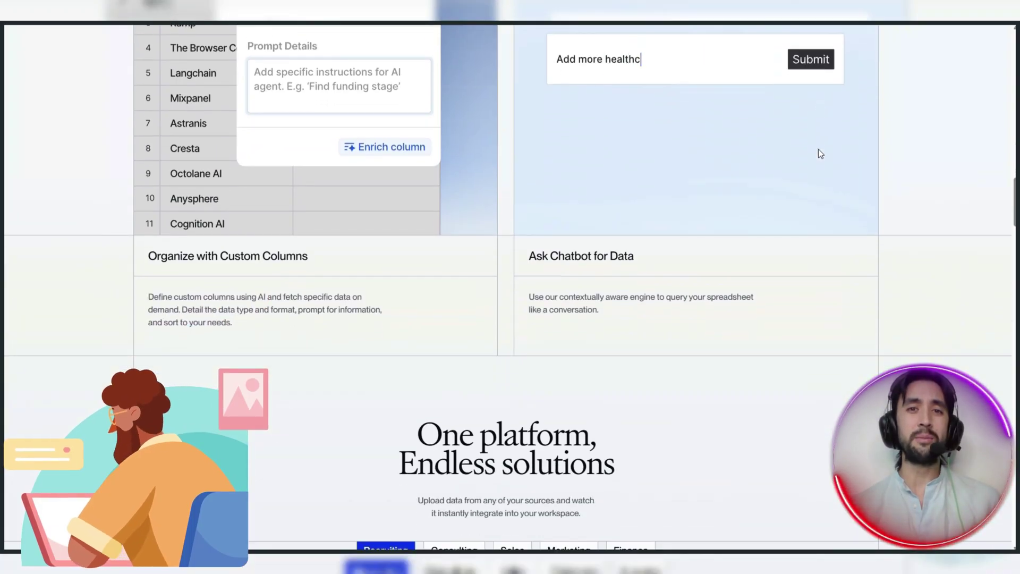
scroll(821, 154, "down", 1)
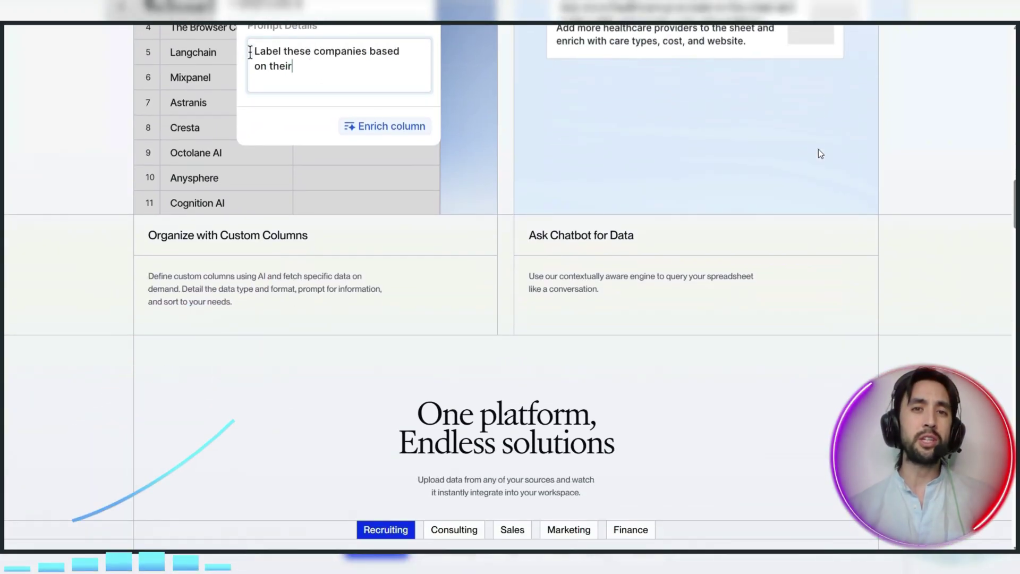
scroll(818, 149, "down", 1)
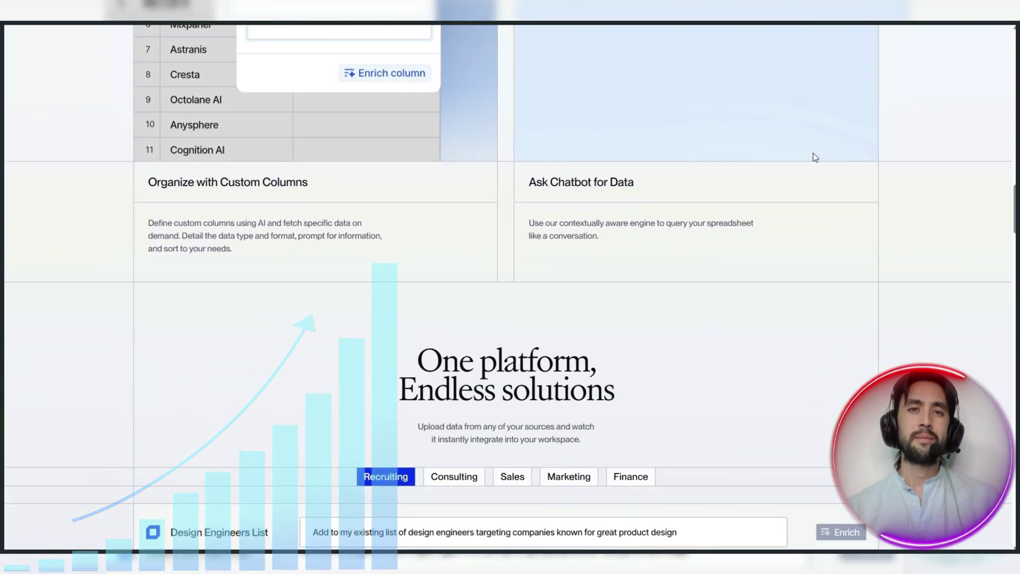
scroll(813, 152, "down", 1)
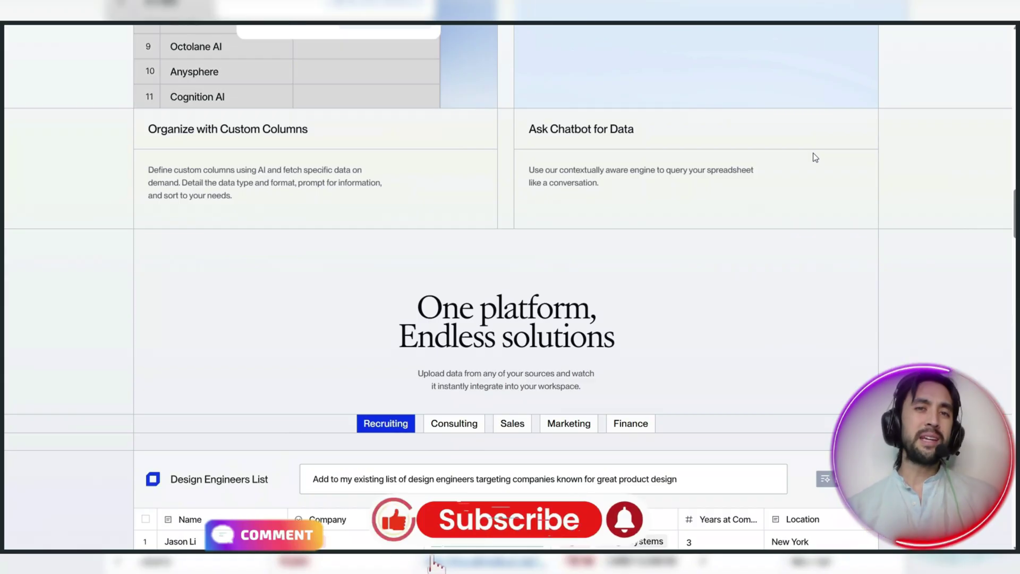
scroll(813, 152, "down", 1)
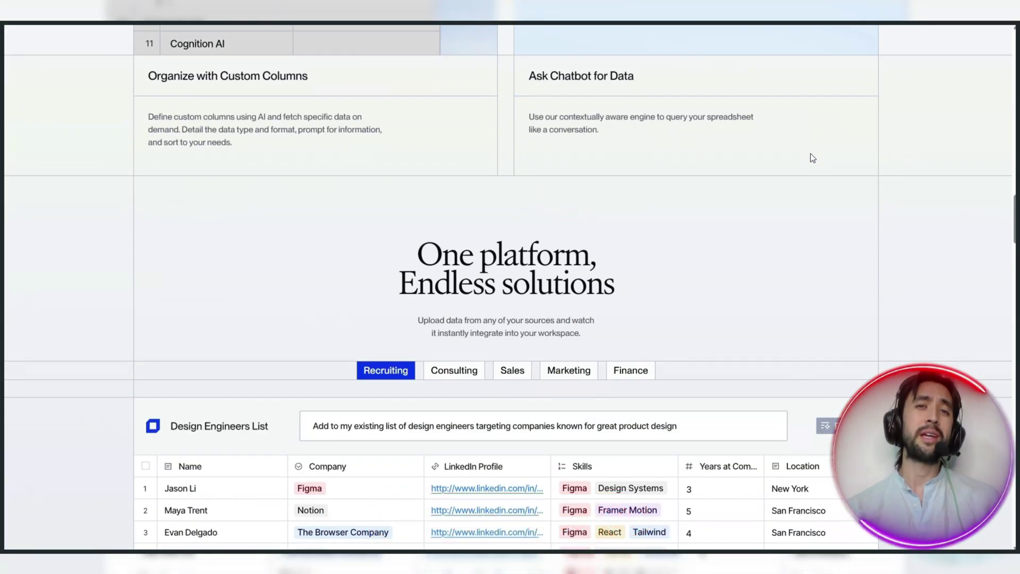
scroll(811, 153, "down", 1)
scroll(811, 154, "down", 1)
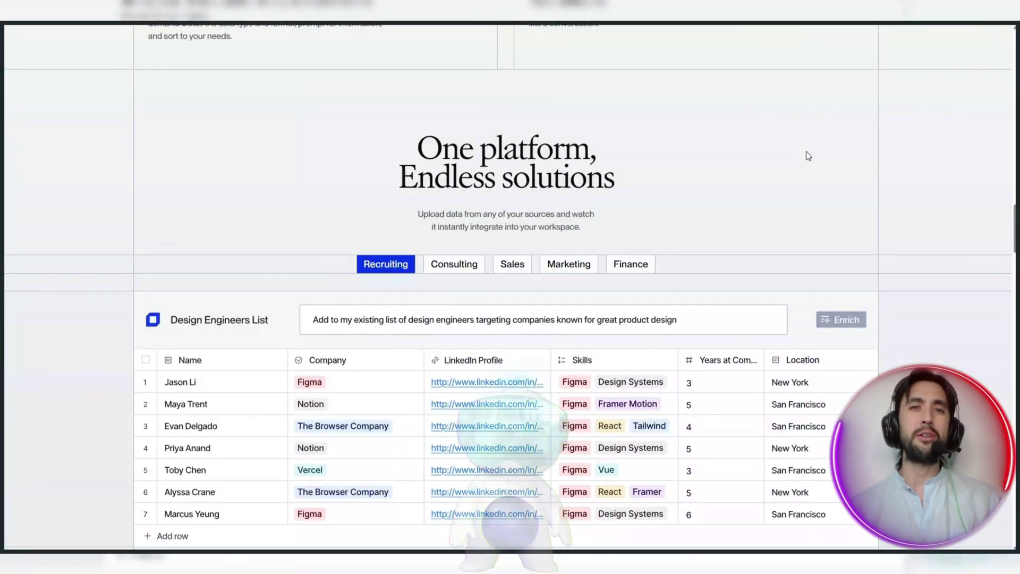
scroll(807, 151, "down", 1)
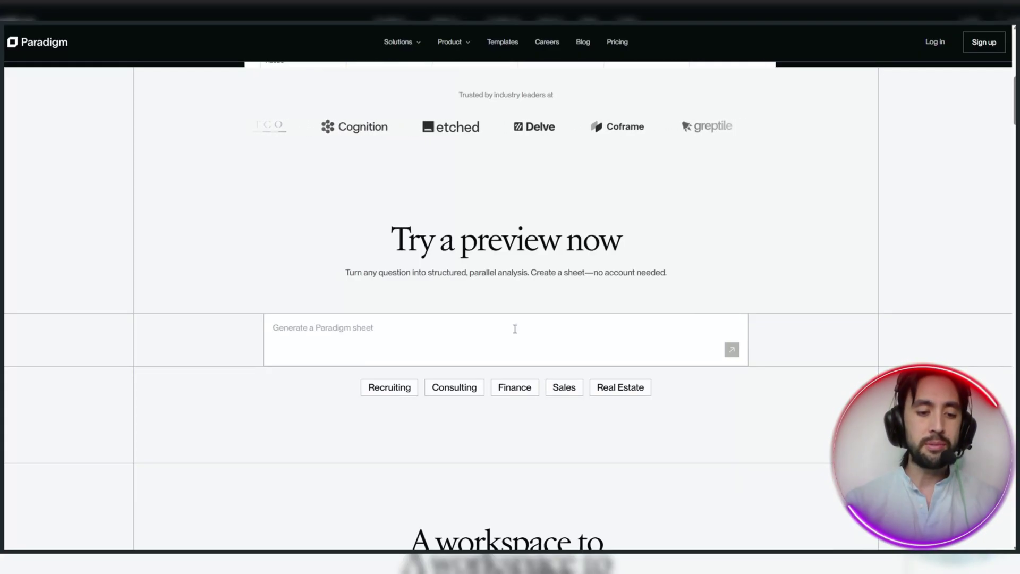
type("Give me  a spreadhseet on the mos")
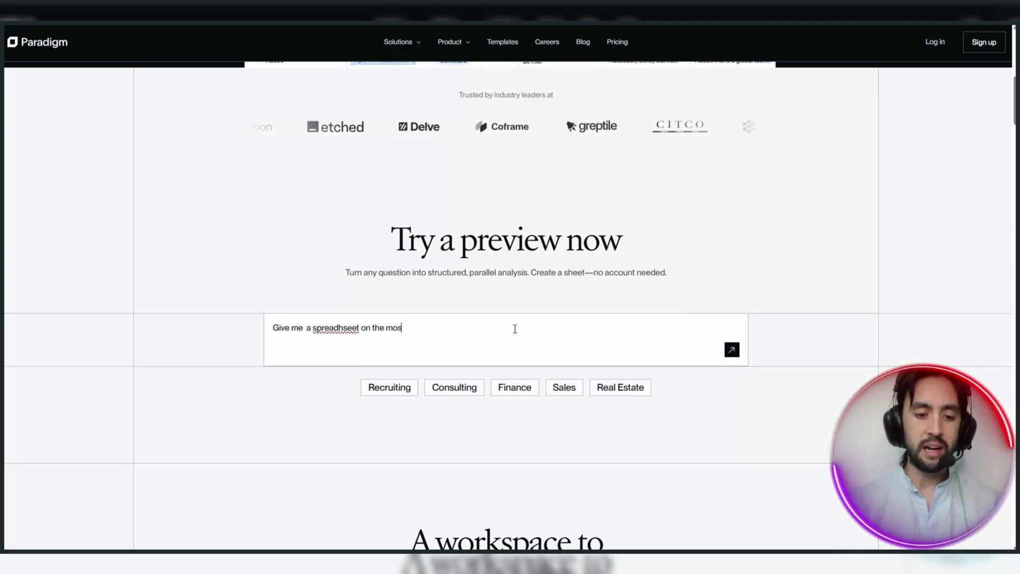
type("t important data on")
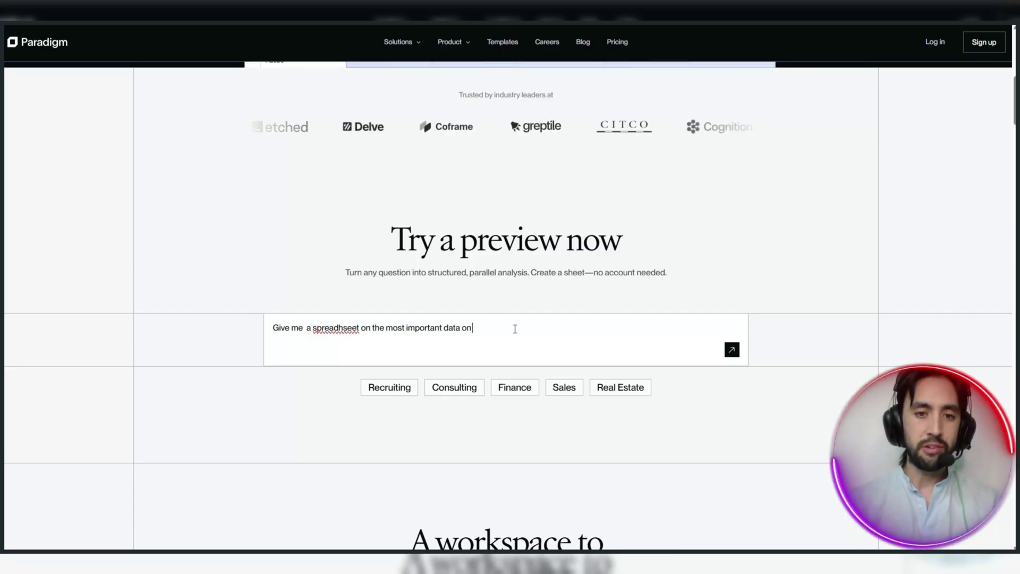
type(" the companies in the ")
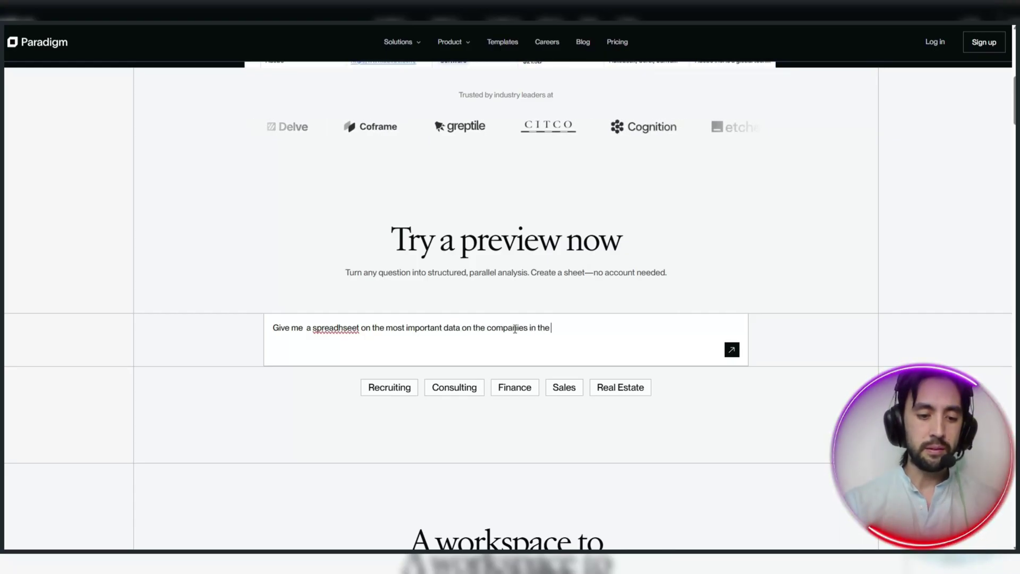
type("SP 500")
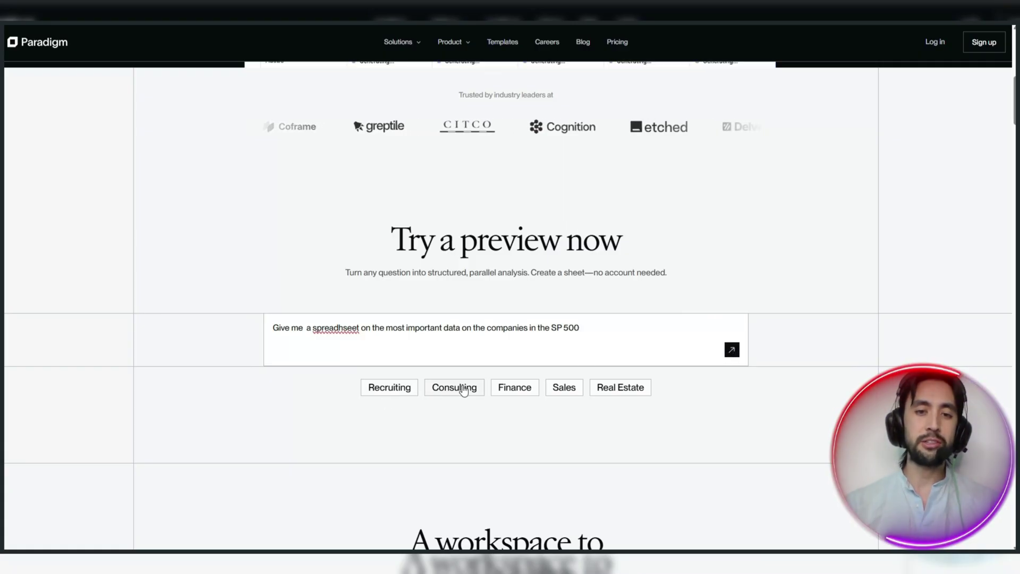
Step: Submit the prompt requesting key data on S&P 500 companies to generate a sheet
left_click(731, 351)
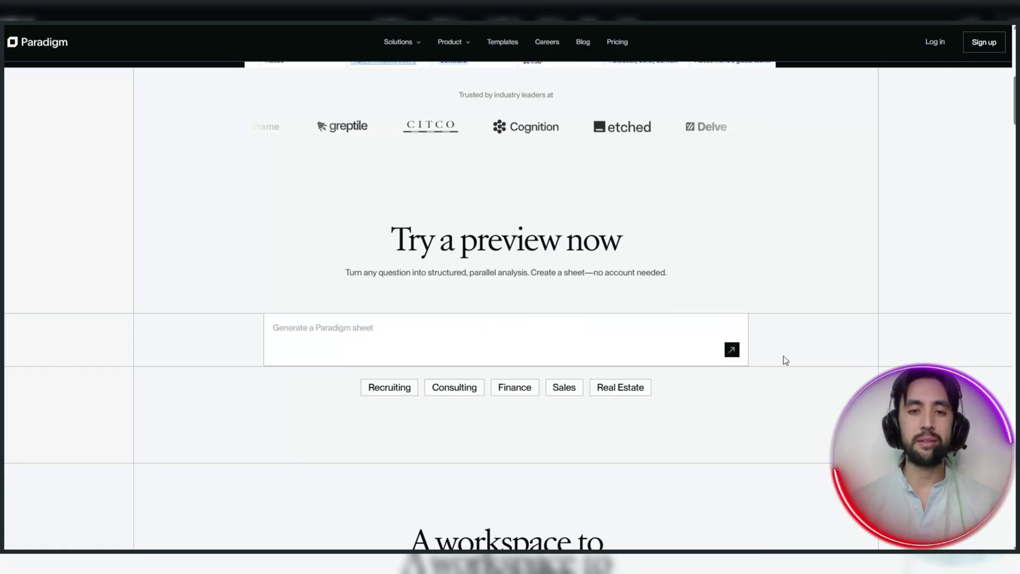